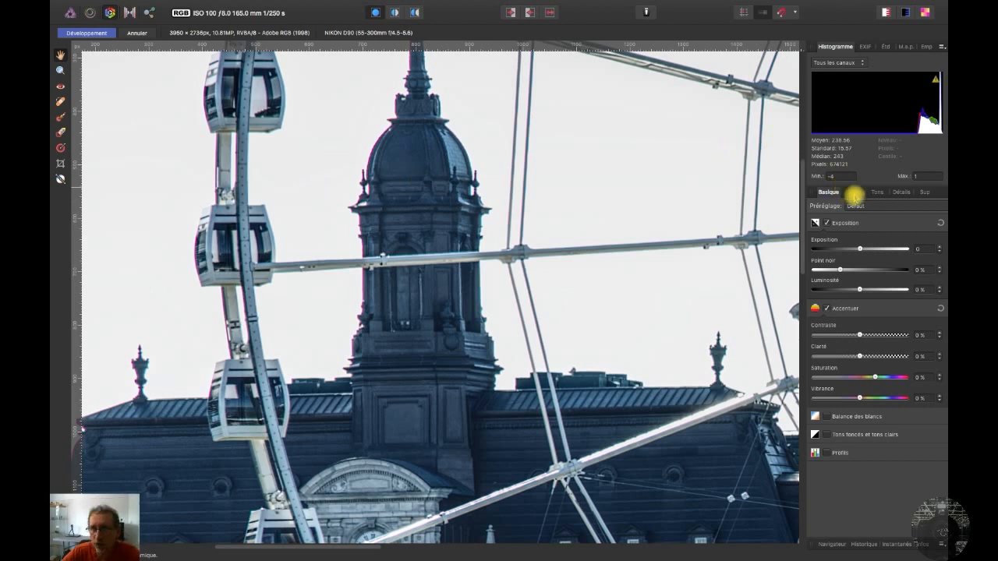
- Try chromatic aberration reduction and fringe removal in the Develop lens corrections, switch both off, and return to the main photo workspace
{"action": "left_click", "coordinate": [854, 193]}
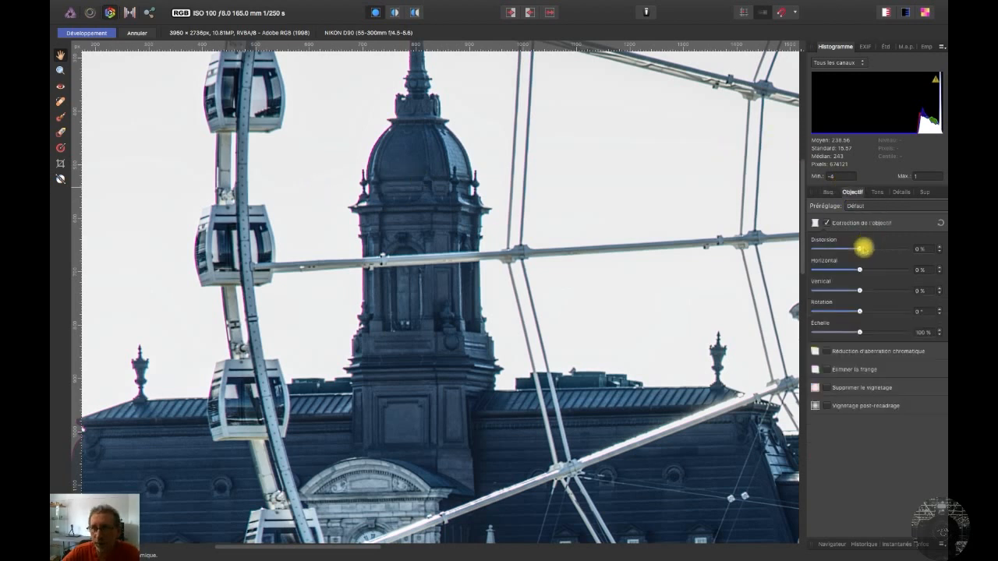
{"action": "left_click", "coordinate": [827, 352]}
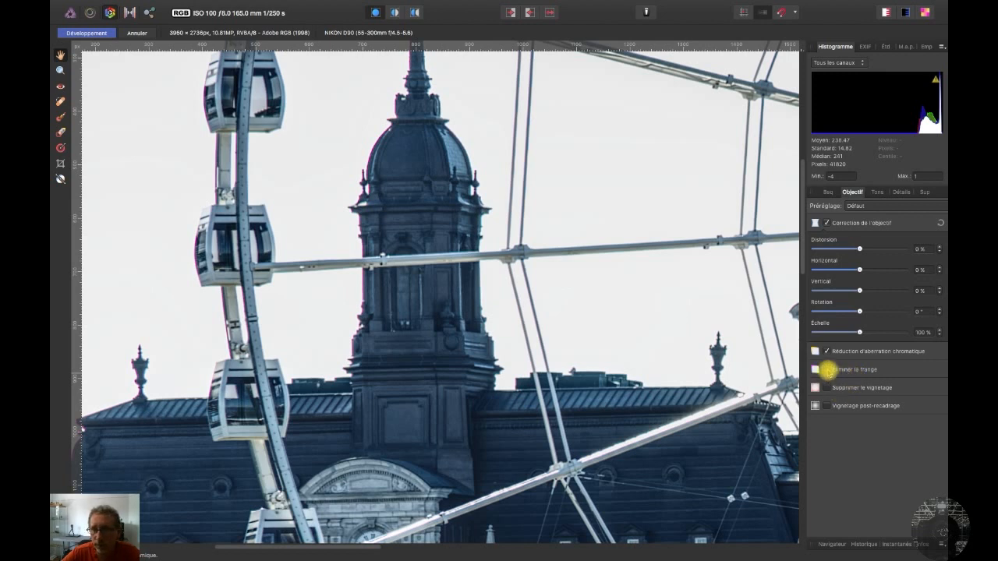
{"action": "left_click", "coordinate": [828, 370]}
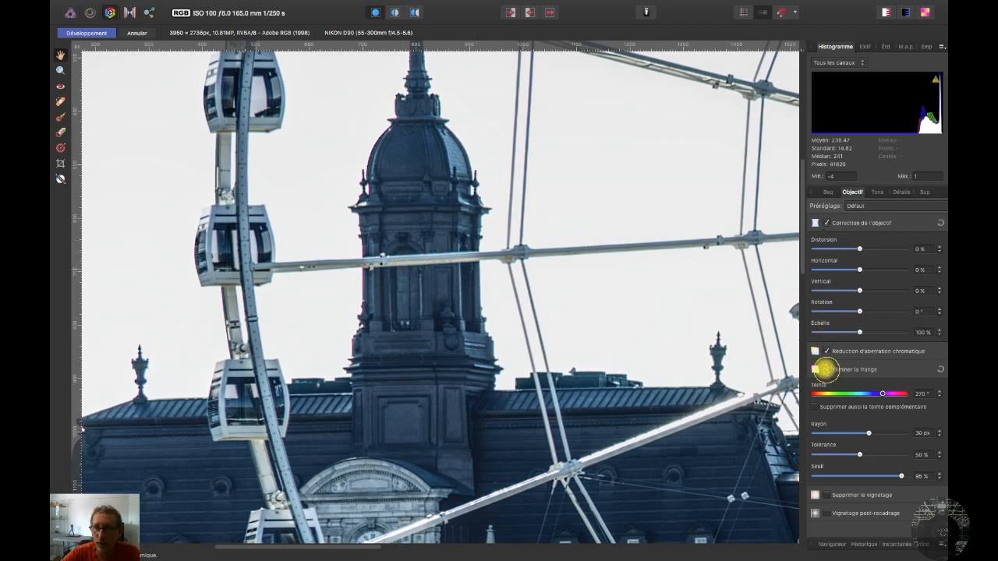
{"action": "left_click", "coordinate": [824, 369]}
{"action": "left_click", "coordinate": [824, 351]}
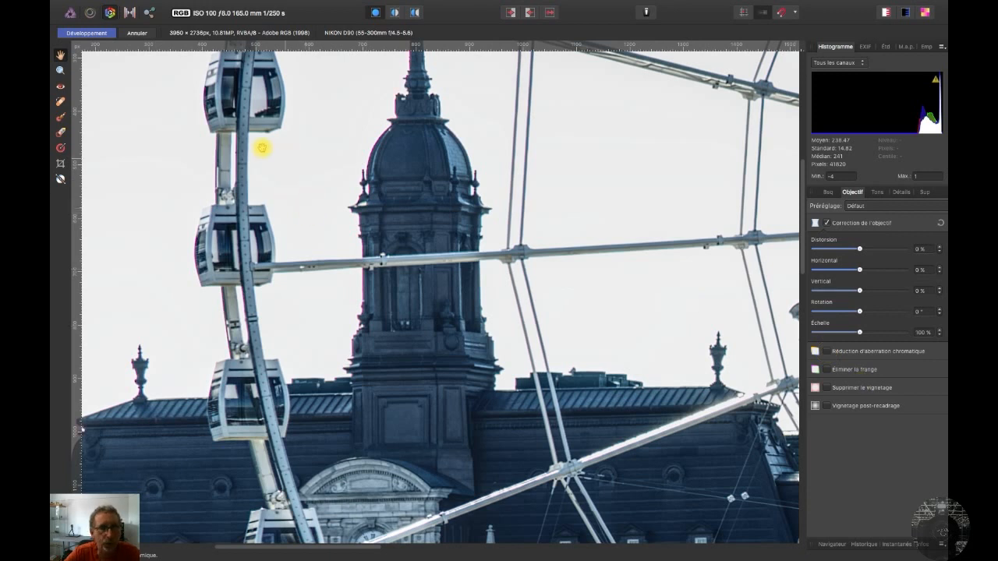
{"action": "left_click", "coordinate": [93, 33]}
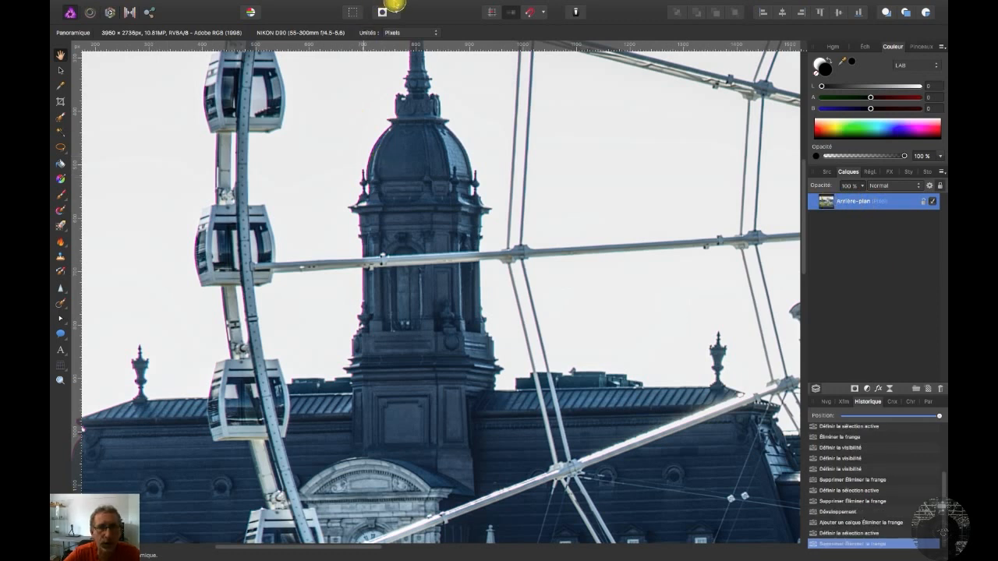
- Apply the Aberration chromatique colour filter to the background layer
{"action": "mouse_move", "coordinate": [392, 4]}
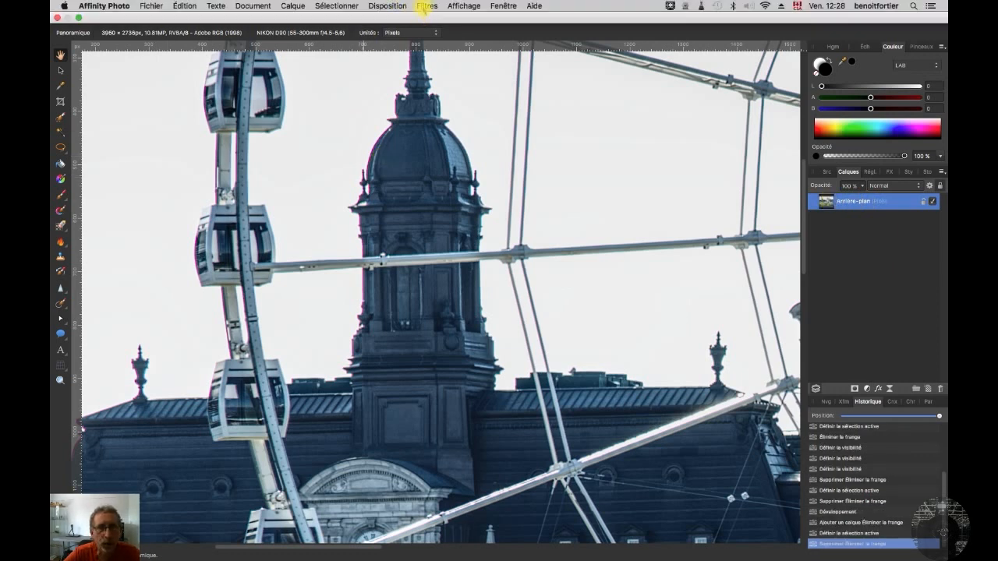
{"action": "left_click", "coordinate": [427, 6]}
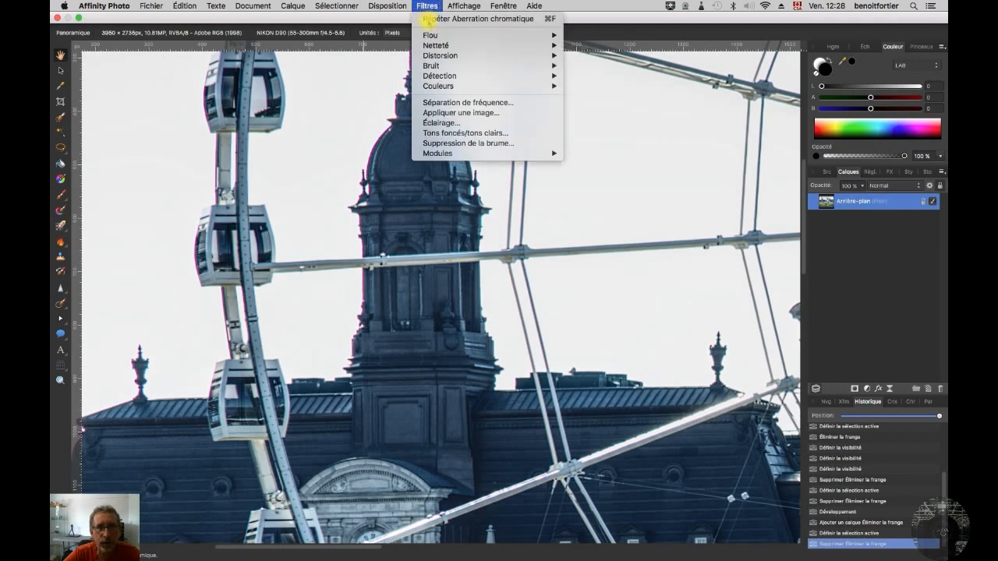
{"action": "mouse_move", "coordinate": [439, 88]}
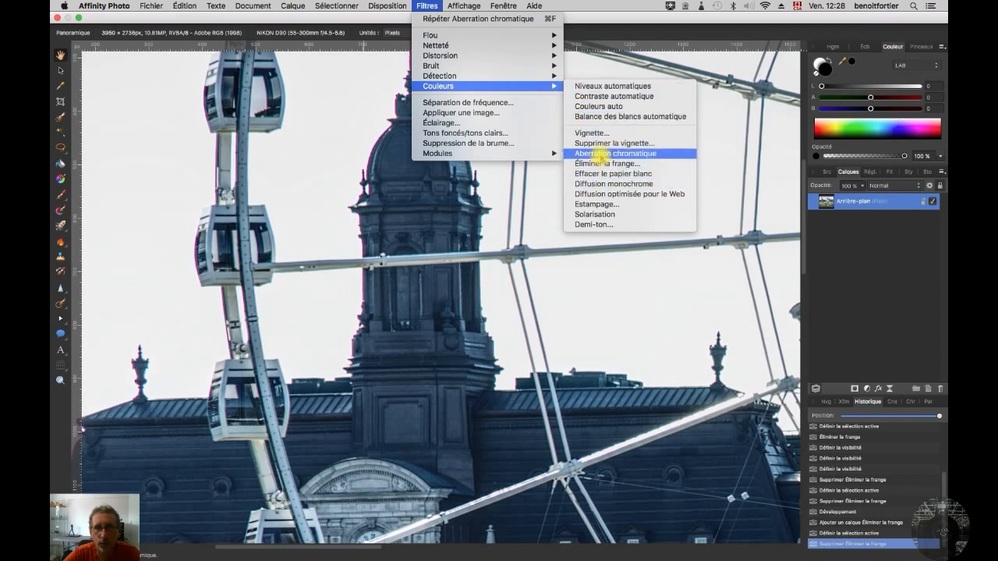
{"action": "left_click", "coordinate": [600, 153]}
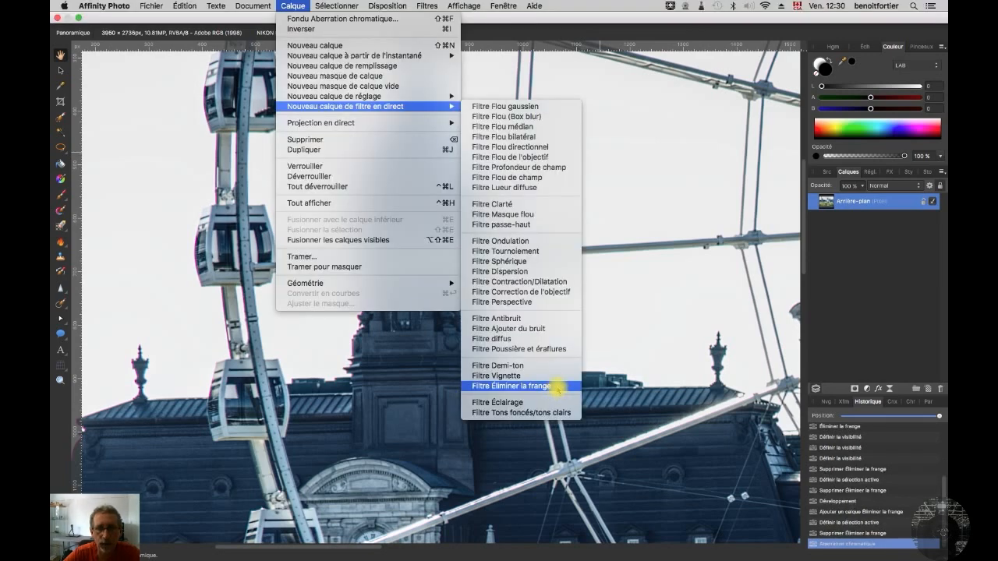
- Add a live Éliminer la frange filter to the background layer and reopen its settings
{"action": "left_click", "coordinate": [557, 388]}
{"action": "left_click_drag", "start_coordinate": [606, 352], "coordinate": [588, 92]}
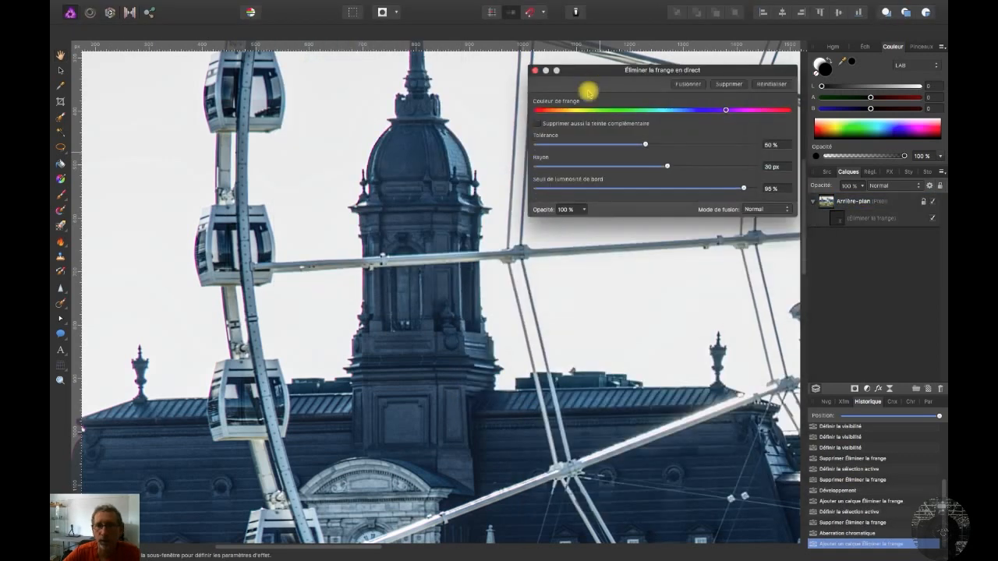
{"action": "left_click", "coordinate": [840, 222]}
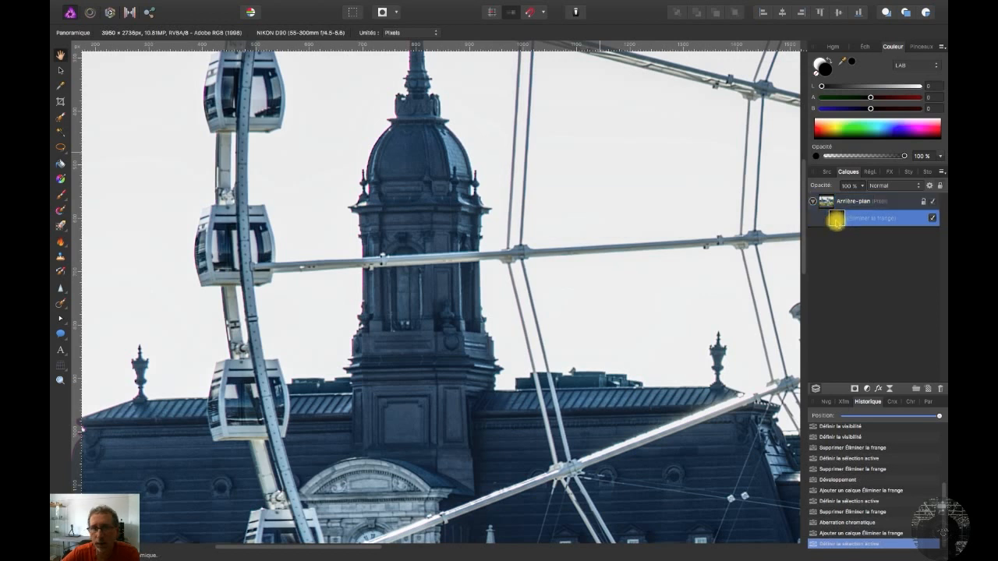
{"action": "left_click", "coordinate": [842, 222]}
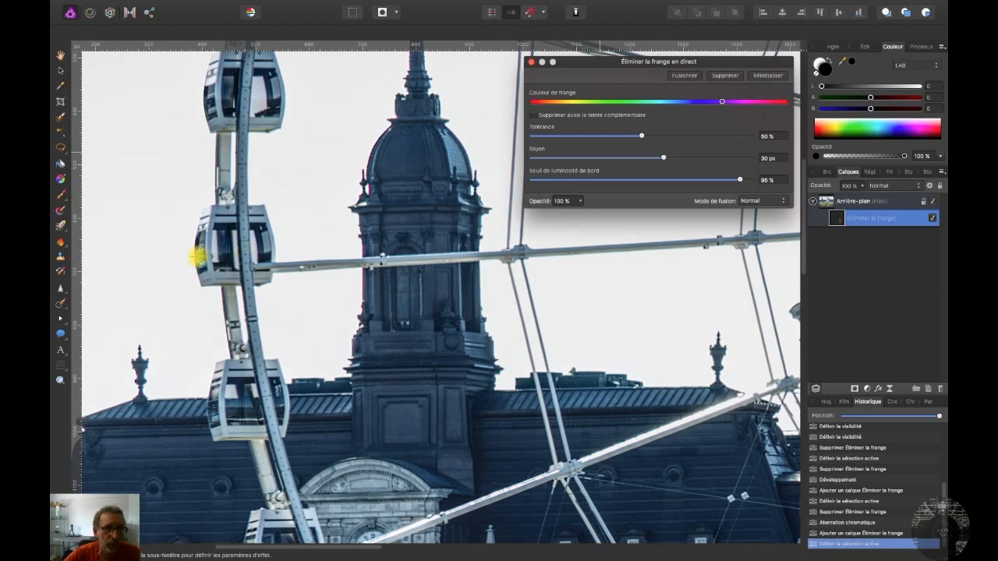
- Set the live filter's fringe colour to magenta-purple, the edge luminosity threshold to 86 % and the tolerance to 55 %
{"action": "left_click_drag", "start_coordinate": [669, 103], "coordinate": [742, 101]}
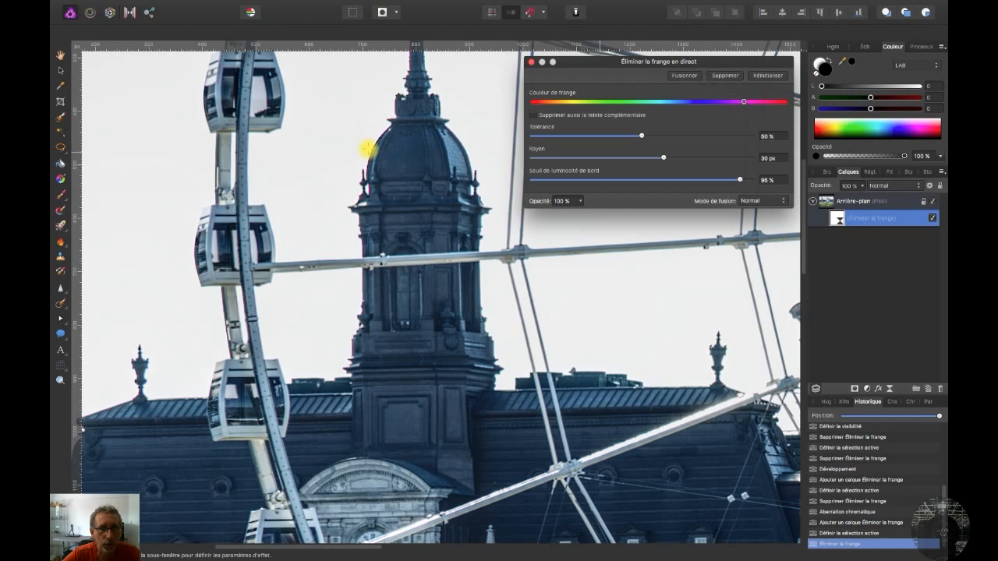
{"action": "left_click", "coordinate": [730, 179]}
{"action": "left_click_drag", "start_coordinate": [730, 180], "coordinate": [721, 179]}
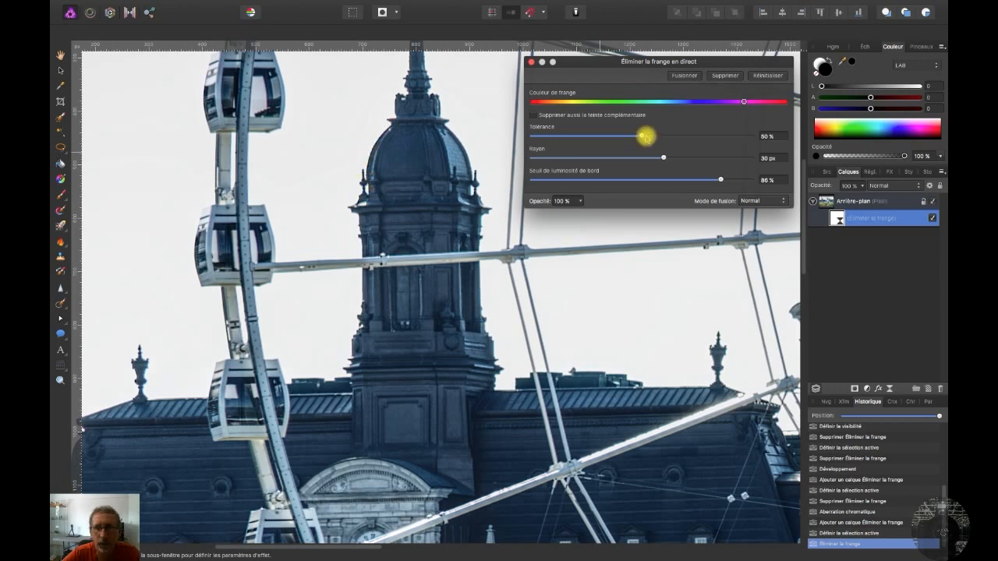
{"action": "left_click_drag", "start_coordinate": [644, 134], "coordinate": [651, 136]}
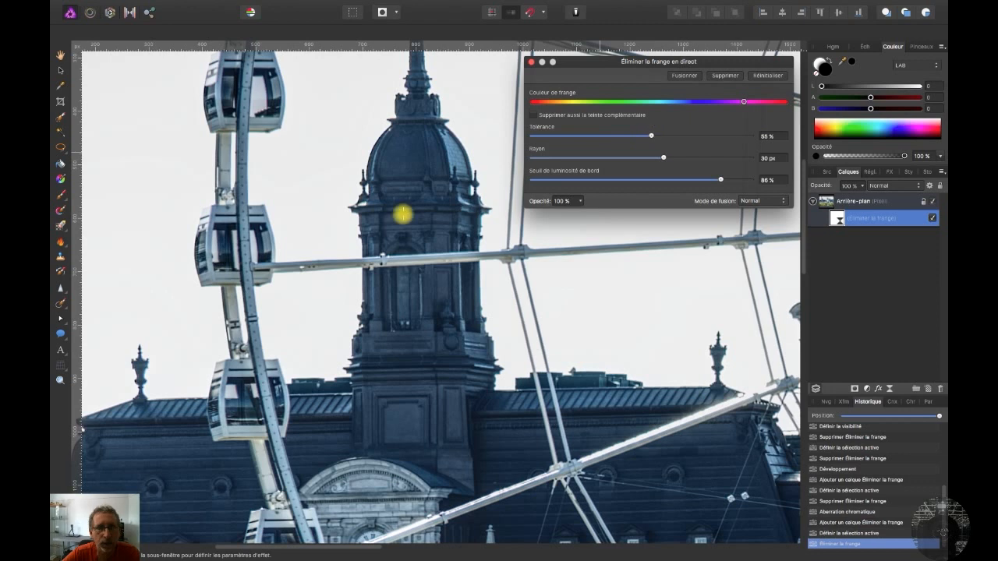
{"action": "left_click", "coordinate": [531, 61]}
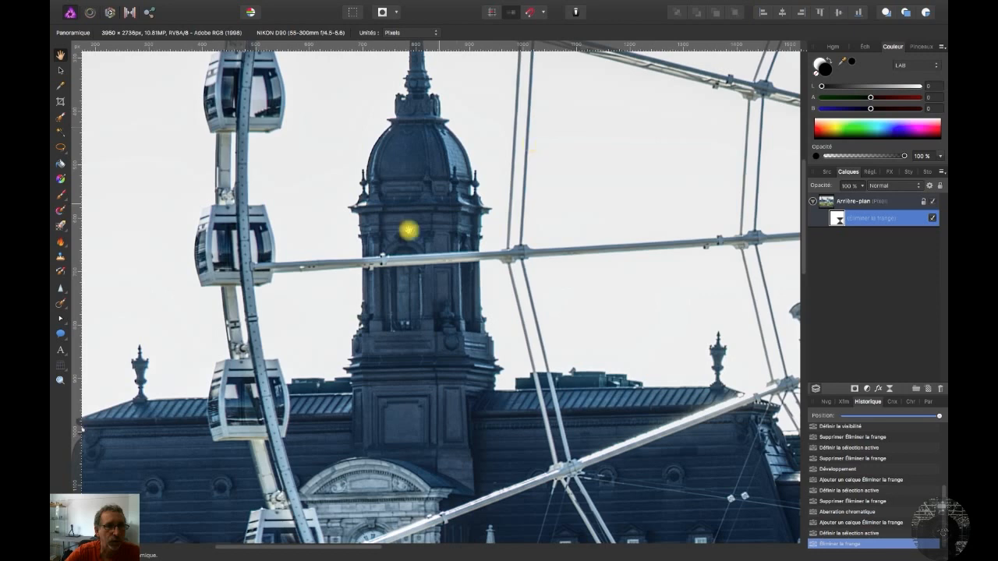
- Examine the tower, roofs, wheel structure and flag for remaining fringes and unwanted colour loss
{"action": "scroll", "coordinate": [426, 207], "scroll_direction": "down", "scroll_amount": 3}
{"action": "scroll", "coordinate": [426, 208], "scroll_direction": "left", "scroll_amount": 3}
{"action": "scroll", "coordinate": [427, 240], "scroll_direction": "down", "scroll_amount": 5}
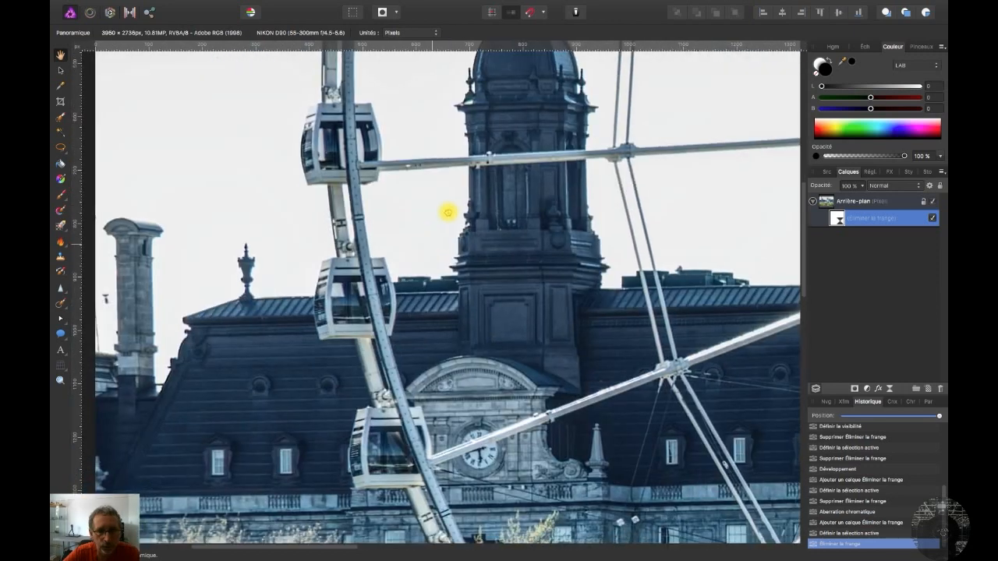
{"action": "scroll", "coordinate": [466, 194], "scroll_direction": "left", "scroll_amount": 2}
{"action": "scroll", "coordinate": [499, 242], "scroll_direction": "down", "scroll_amount": 3}
{"action": "scroll", "coordinate": [499, 242], "scroll_direction": "right", "scroll_amount": 4}
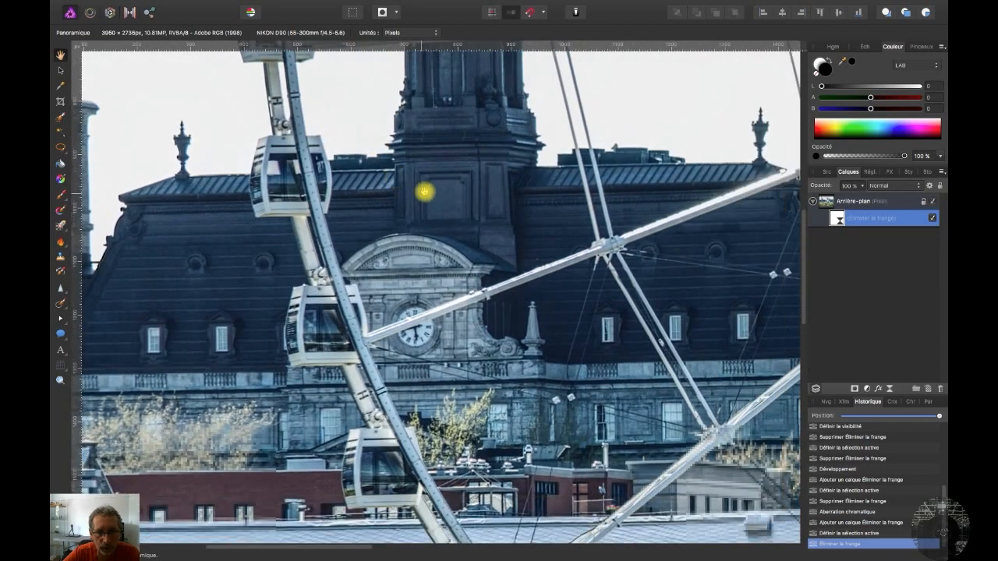
{"action": "scroll", "coordinate": [541, 190], "scroll_direction": "right", "scroll_amount": 2}
{"action": "scroll", "coordinate": [425, 203], "scroll_direction": "right", "scroll_amount": 3}
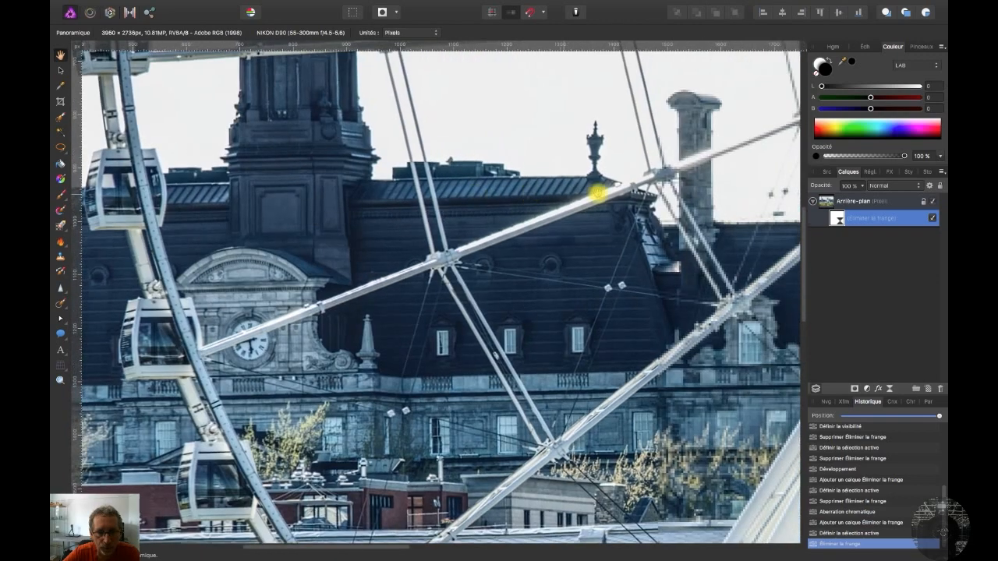
{"action": "scroll", "coordinate": [598, 194], "scroll_direction": "right", "scroll_amount": 10}
{"action": "scroll", "coordinate": [597, 195], "scroll_direction": "down", "scroll_amount": 5}
{"action": "scroll", "coordinate": [465, 245], "scroll_direction": "down", "scroll_amount": 2}
{"action": "scroll", "coordinate": [466, 244], "scroll_direction": "left", "scroll_amount": 2}
{"action": "scroll", "coordinate": [515, 209], "scroll_direction": "down", "scroll_amount": 1}
{"action": "scroll", "coordinate": [514, 209], "scroll_direction": "left", "scroll_amount": 1}
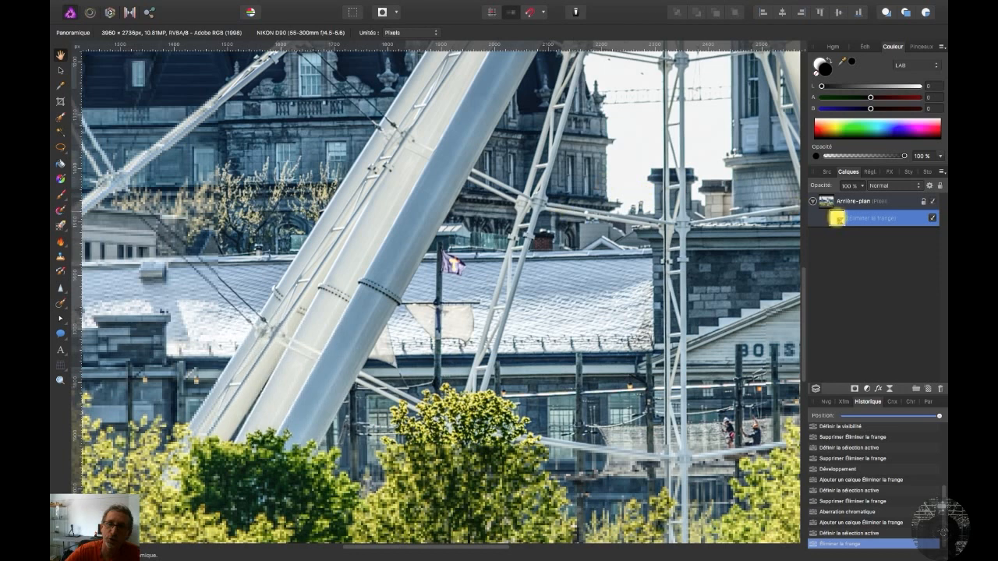
- Mask the live fringe filter off the purple flag with a 14 px brush to restore its colour
{"action": "left_click", "coordinate": [837, 219]}
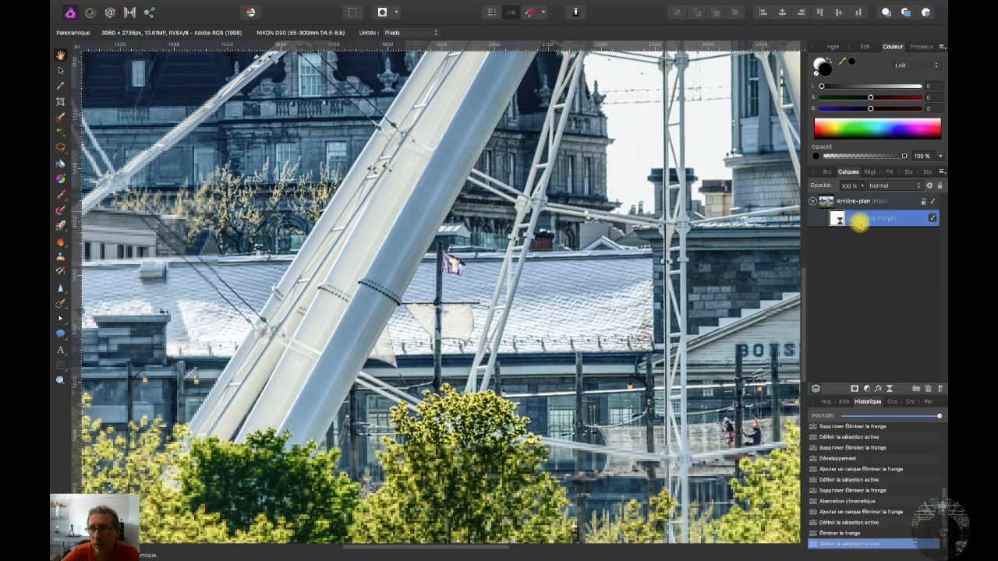
{"action": "left_click", "coordinate": [831, 60]}
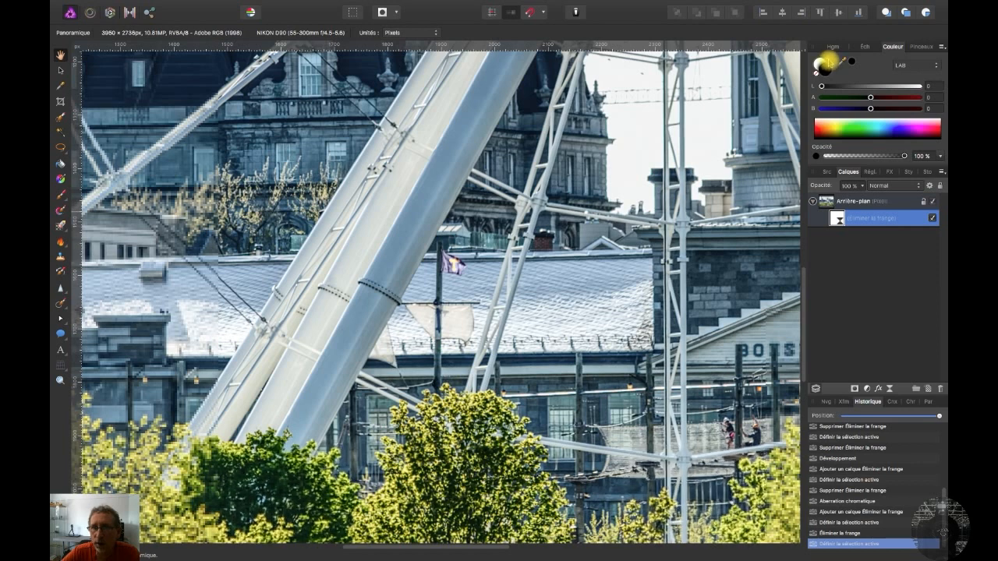
{"action": "left_click", "coordinate": [832, 60]}
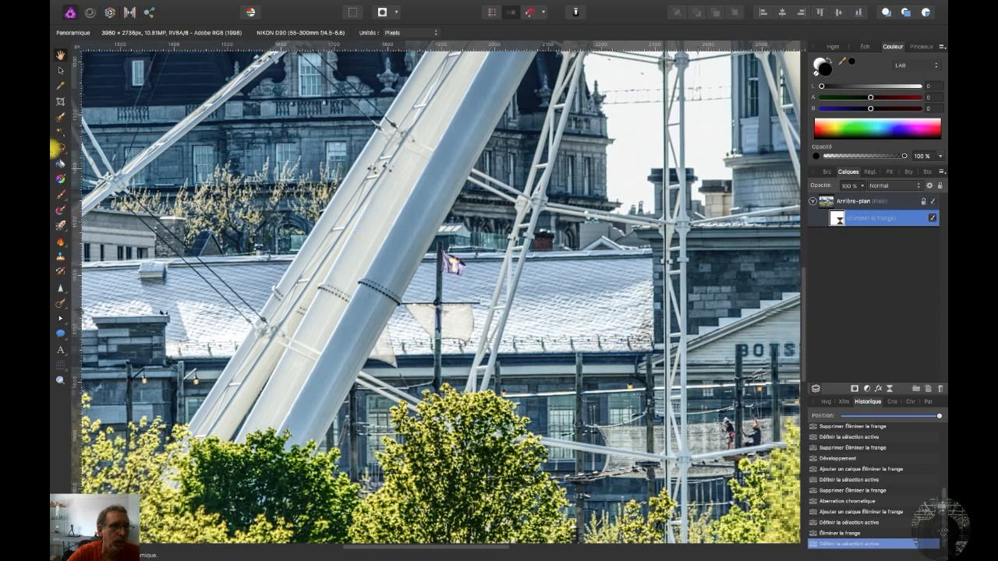
{"action": "left_click", "coordinate": [60, 199]}
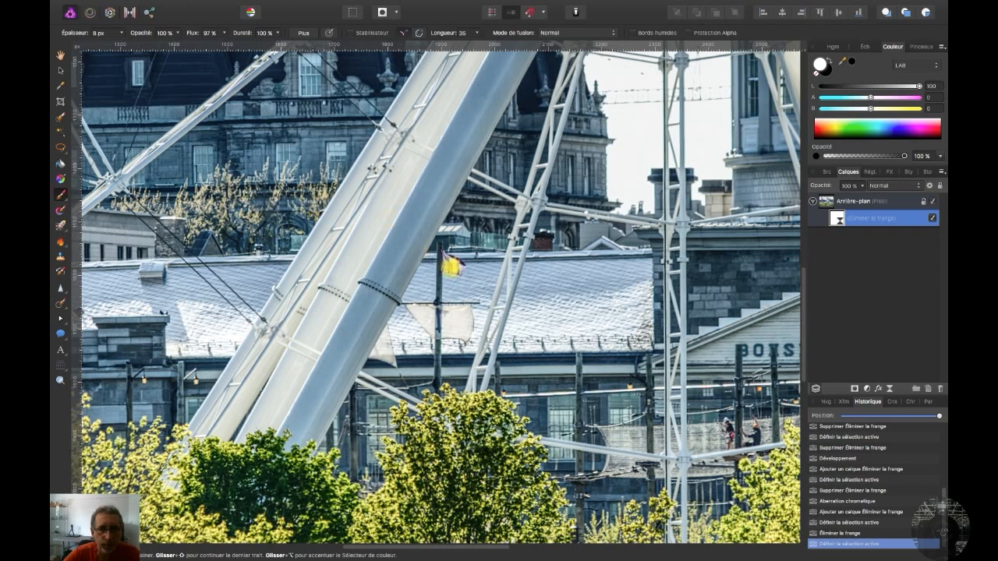
{"action": "left_click", "coordinate": [121, 34]}
{"action": "left_click_drag", "start_coordinate": [122, 45], "coordinate": [127, 45]}
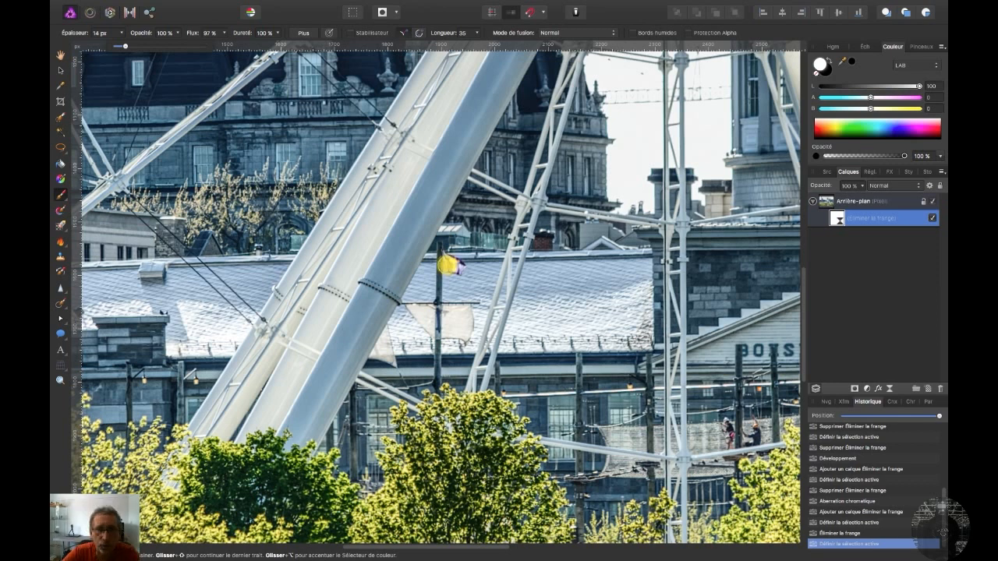
{"action": "left_click_drag", "start_coordinate": [450, 263], "coordinate": [447, 258]}
{"action": "key", "text": "x"}
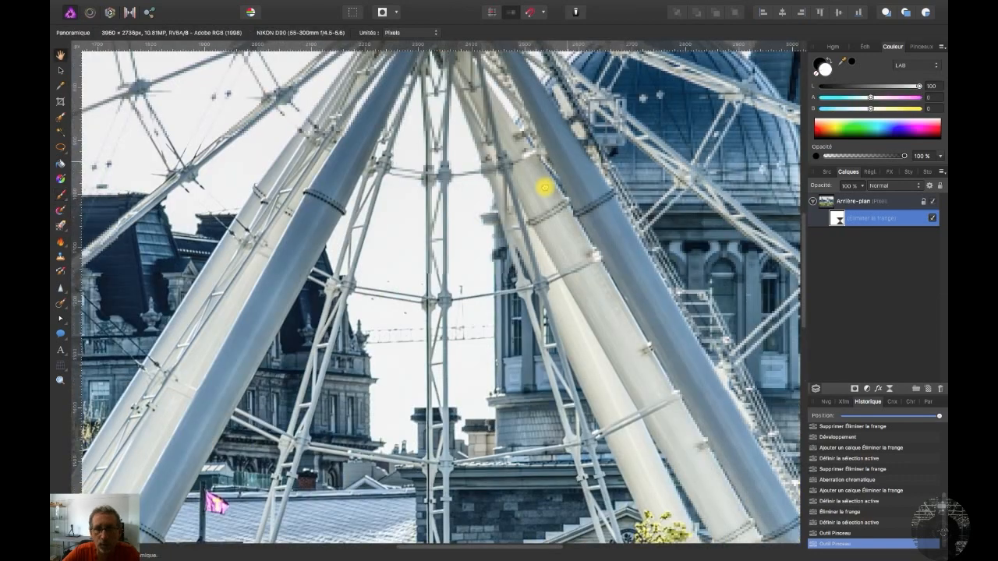
- Brush the live fringe filter's effect off the small red flag above the pointed roof beside the dome
{"action": "left_click_drag", "start_coordinate": [546, 189], "coordinate": [525, 232]}
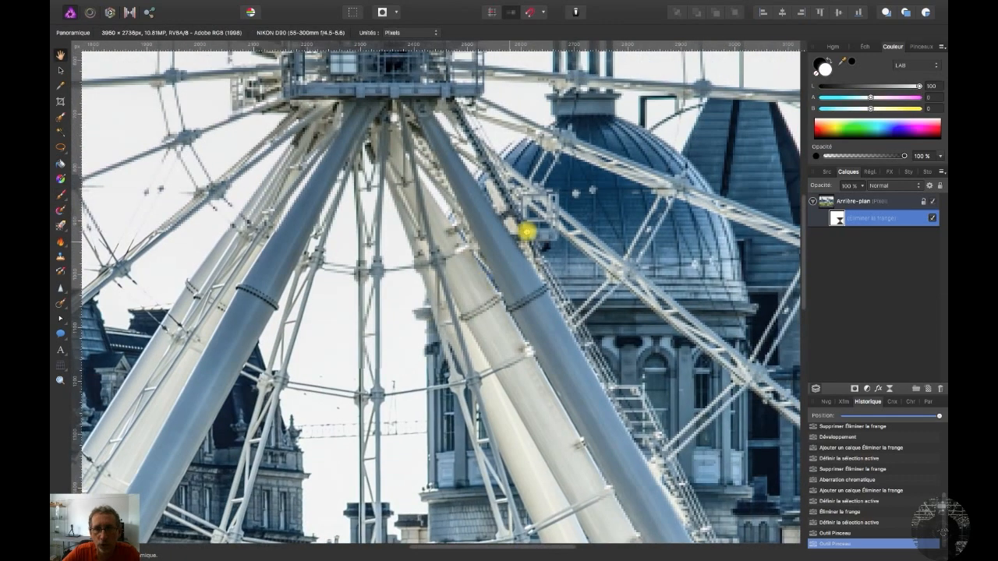
{"action": "mouse_move", "coordinate": [582, 179]}
{"action": "left_mouse_down"}
{"action": "mouse_move", "coordinate": [504, 200]}
{"action": "mouse_move", "coordinate": [390, 269]}
{"action": "left_mouse_up"}
{"action": "left_click_drag", "start_coordinate": [569, 148], "coordinate": [528, 225]}
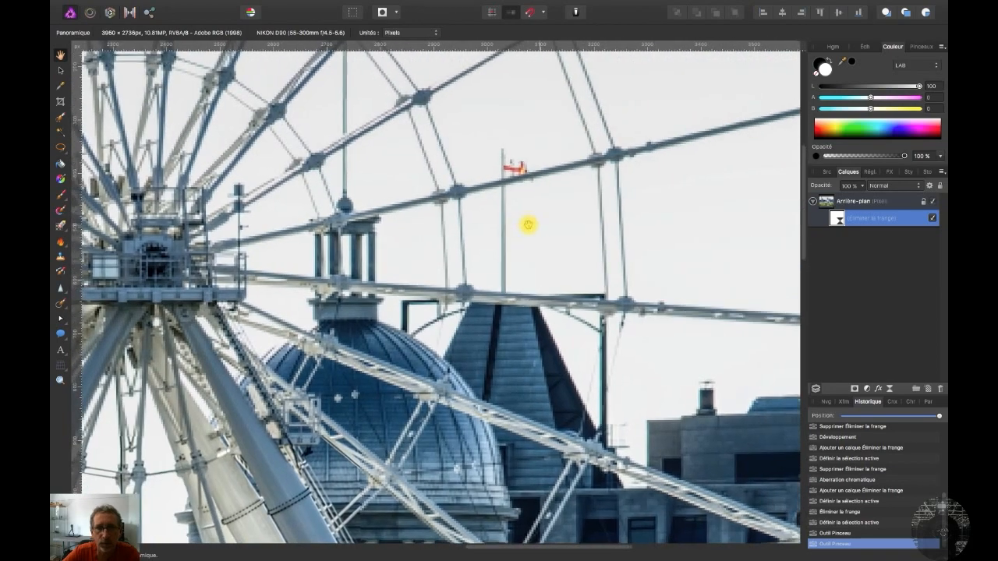
{"action": "left_click", "coordinate": [60, 194]}
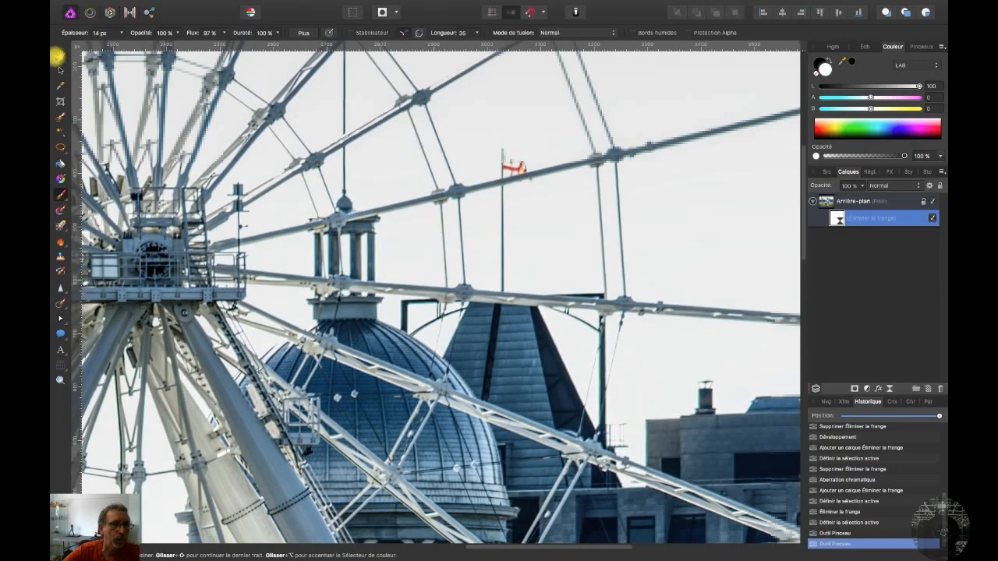
{"action": "left_click", "coordinate": [60, 56]}
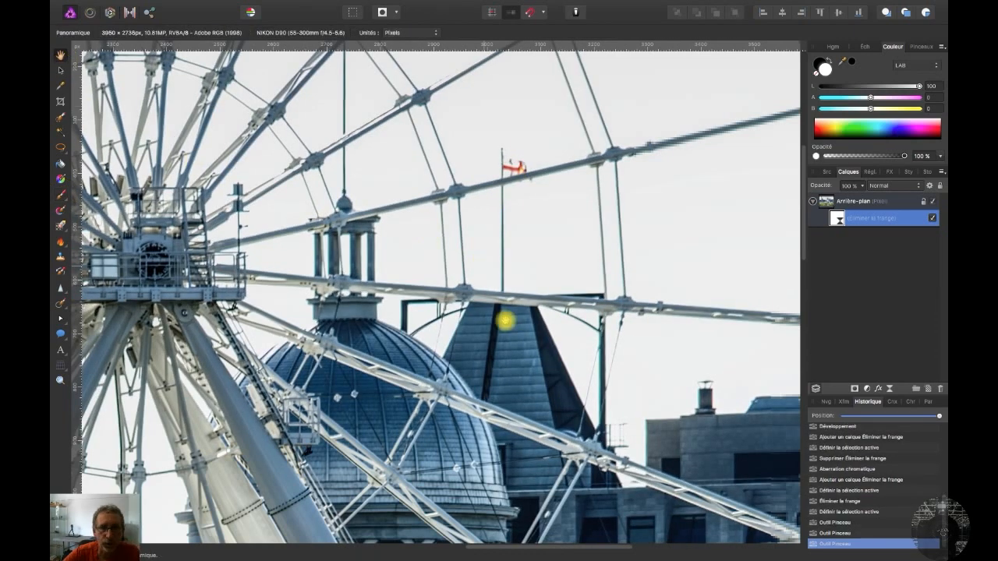
- Add a second live Éliminer la frange filter to the background layer
{"action": "left_click_drag", "start_coordinate": [529, 336], "coordinate": [466, 245]}
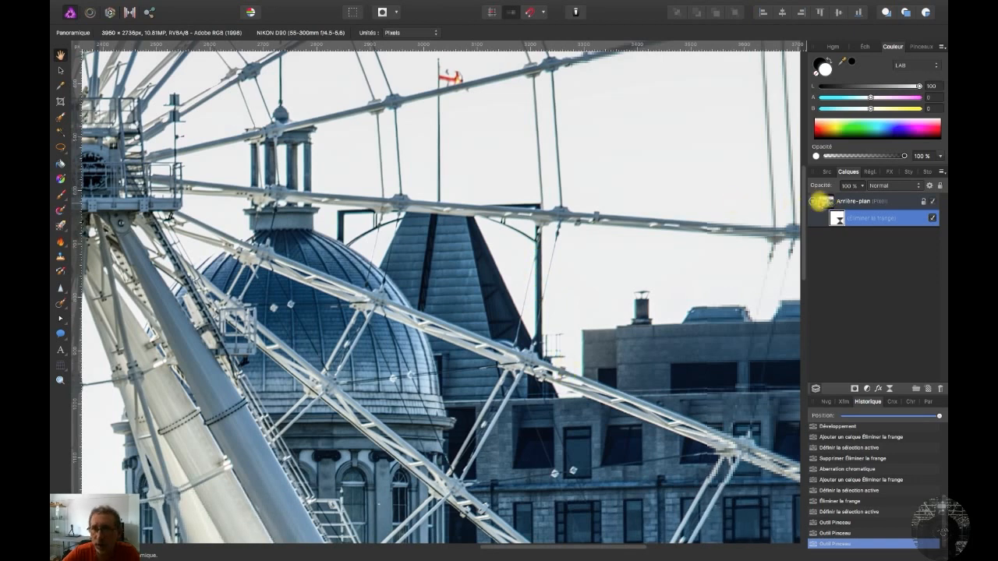
{"action": "left_click", "coordinate": [822, 201]}
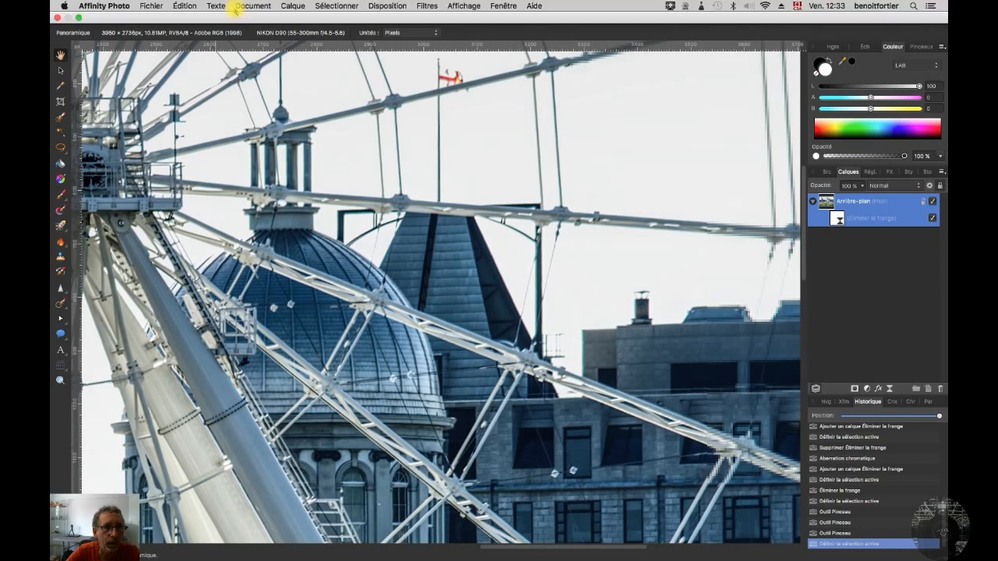
{"action": "left_click", "coordinate": [292, 6]}
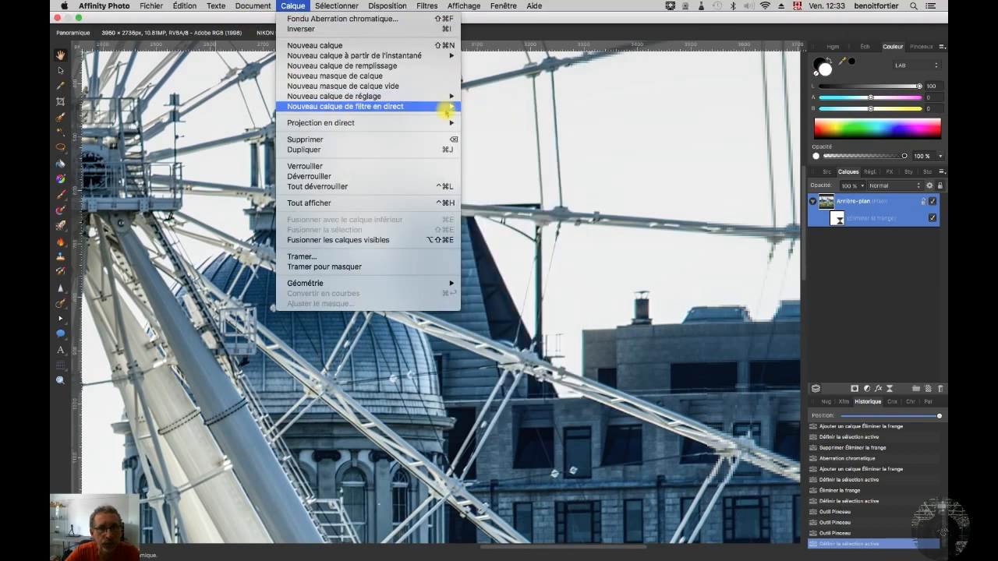
{"action": "mouse_move", "coordinate": [448, 109]}
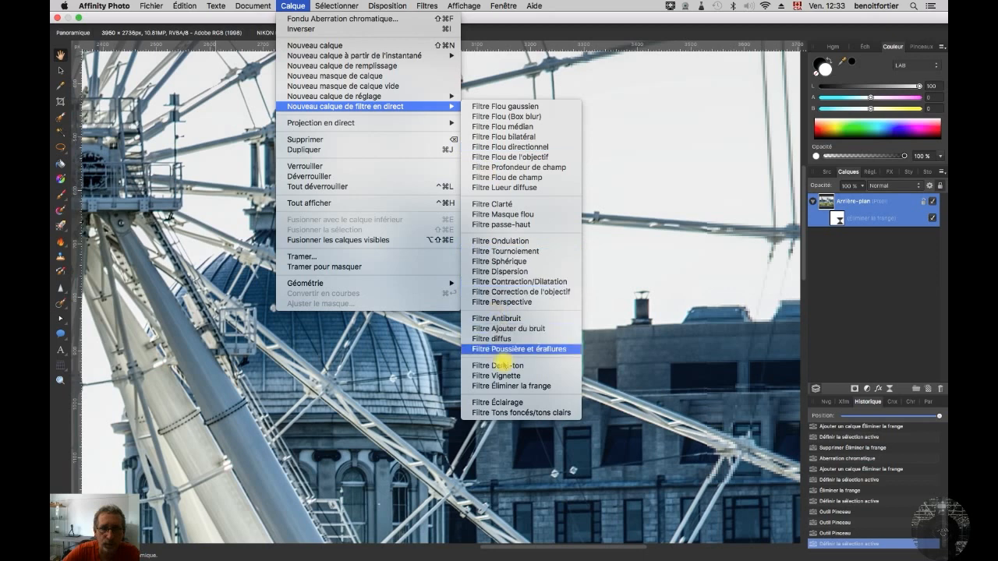
{"action": "left_click", "coordinate": [517, 386]}
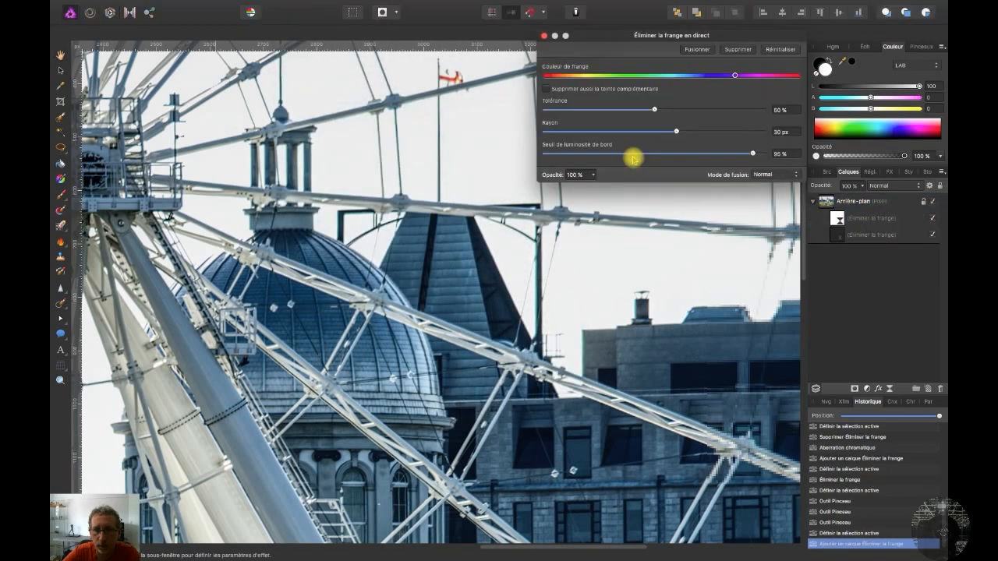
- Shift the lower live Éliminer la frange filter's fringe colour to cyan-blue and move the filter out above the Arrière-plan layer
{"action": "left_click", "coordinate": [838, 236]}
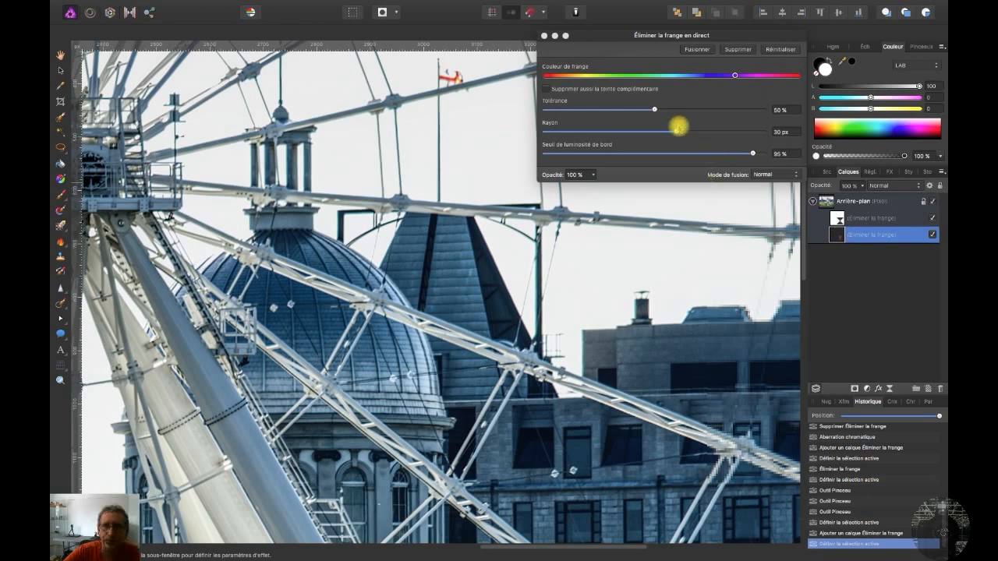
{"action": "left_click_drag", "start_coordinate": [734, 75], "coordinate": [676, 76]}
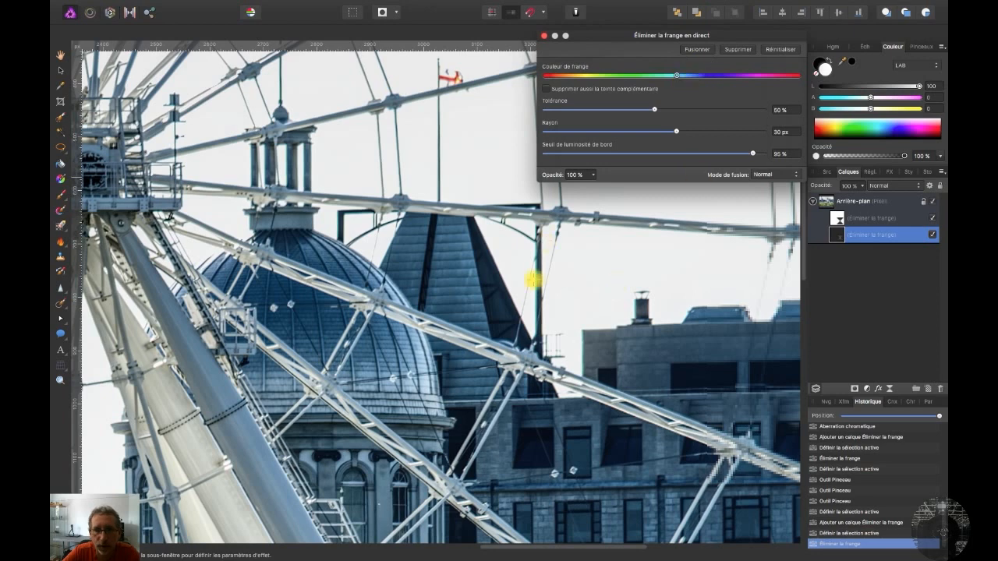
{"action": "left_click_drag", "start_coordinate": [836, 233], "coordinate": [846, 197]}
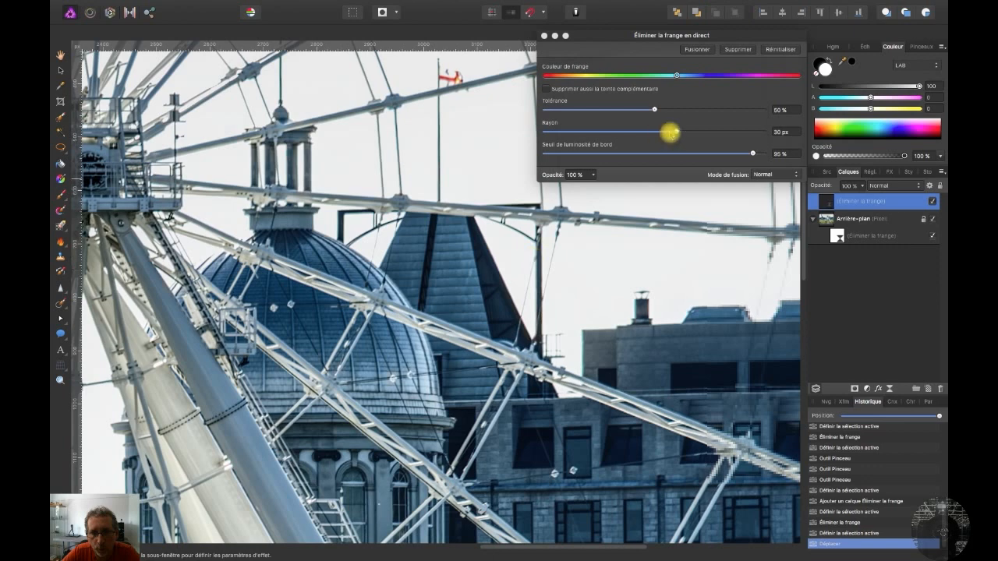
- Lower the moved fringe filter's edge brightness threshold to 93 % and slightly reduce its radius
{"action": "left_click", "coordinate": [752, 153]}
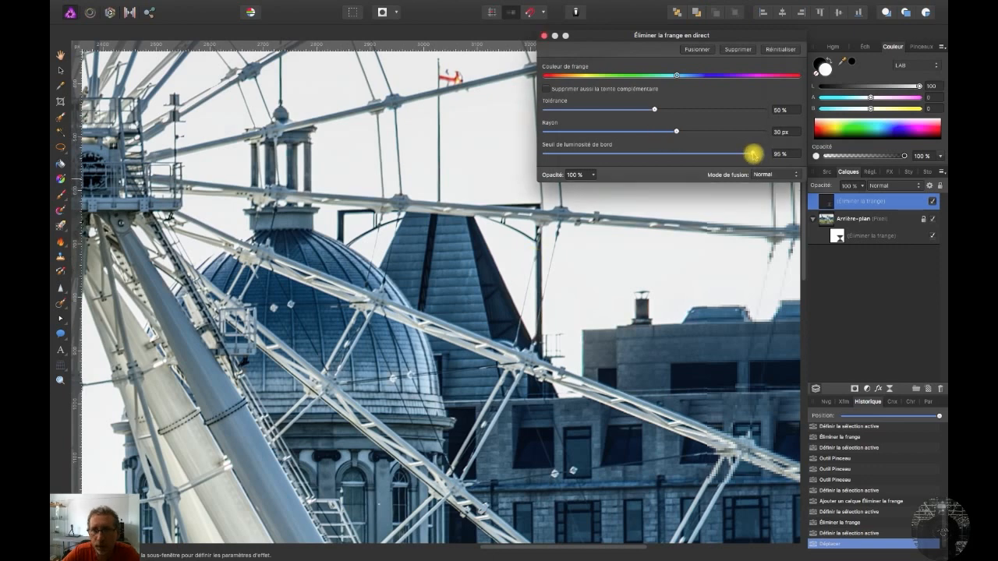
{"action": "left_click_drag", "start_coordinate": [752, 154], "coordinate": [748, 154]}
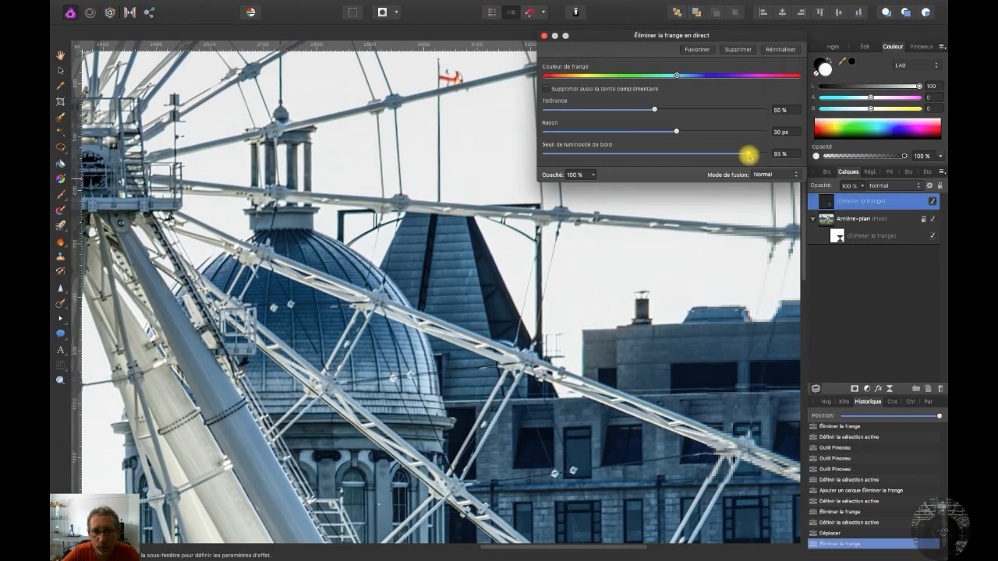
{"action": "left_click_drag", "start_coordinate": [676, 132], "coordinate": [672, 133]}
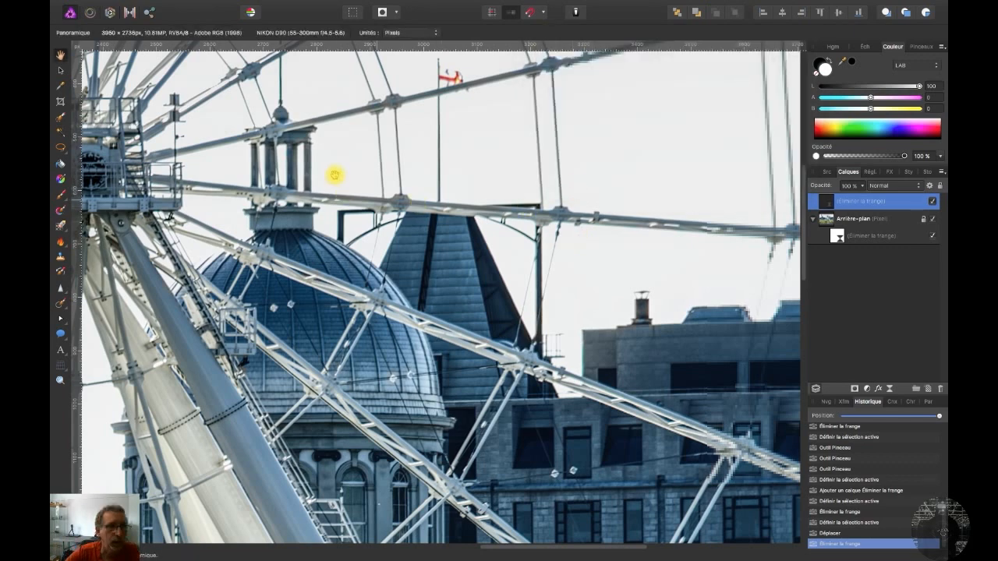
- Inspect the wheel and the domed tower for fringes, comparing them with the filter nested in Arrière-plan hidden and shown
{"action": "left_click_drag", "start_coordinate": [512, 151], "coordinate": [605, 164]}
{"action": "left_click_drag", "start_coordinate": [421, 159], "coordinate": [496, 207]}
{"action": "left_click_drag", "start_coordinate": [476, 74], "coordinate": [589, 204]}
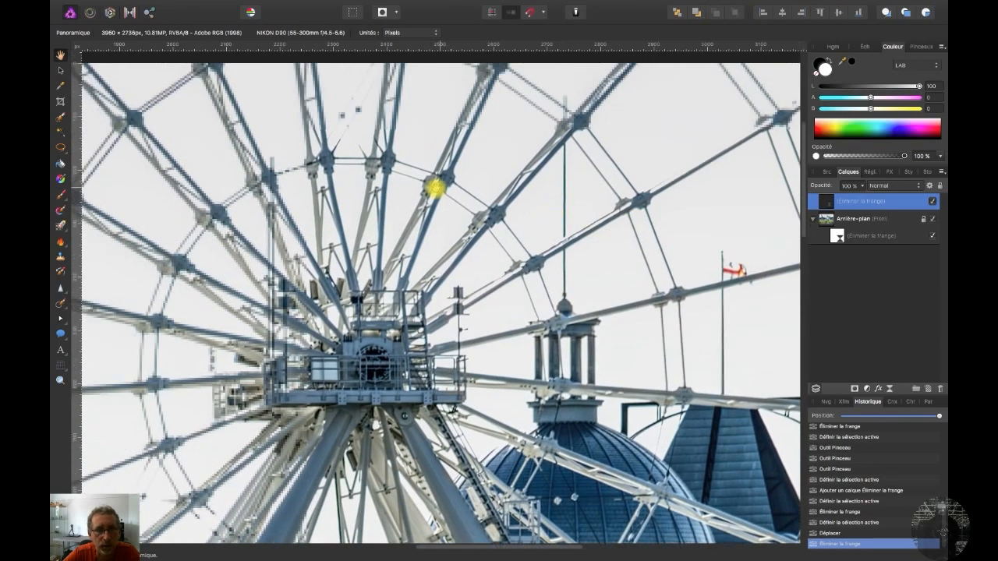
{"action": "left_click_drag", "start_coordinate": [435, 187], "coordinate": [580, 200]}
{"action": "left_click_drag", "start_coordinate": [413, 211], "coordinate": [568, 256]}
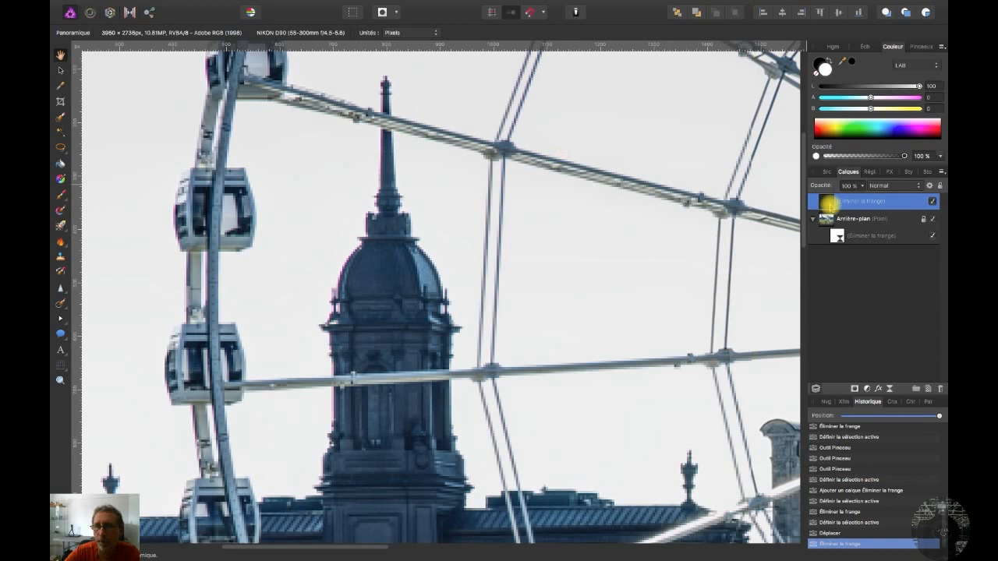
{"action": "left_click", "coordinate": [835, 236]}
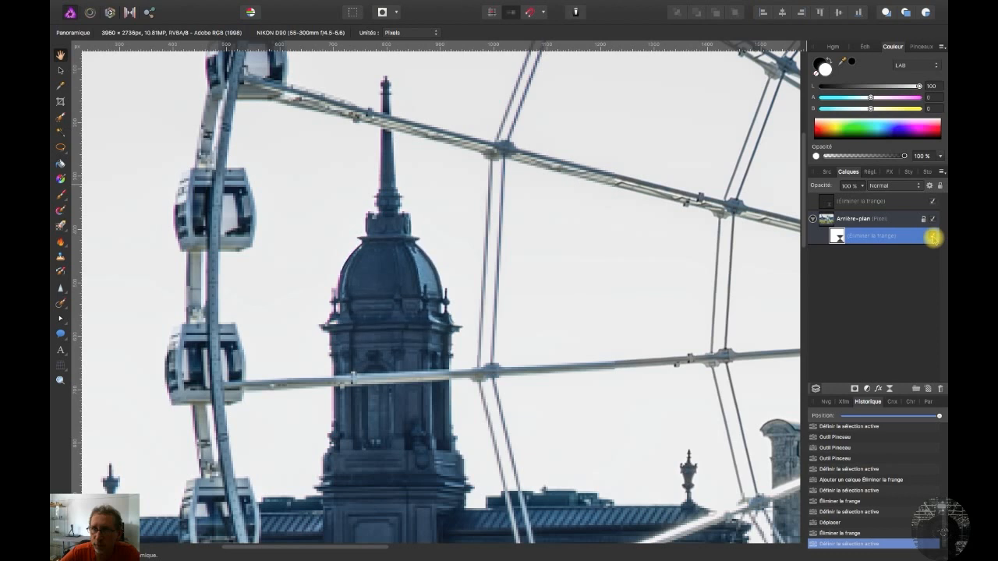
{"action": "left_click", "coordinate": [933, 237]}
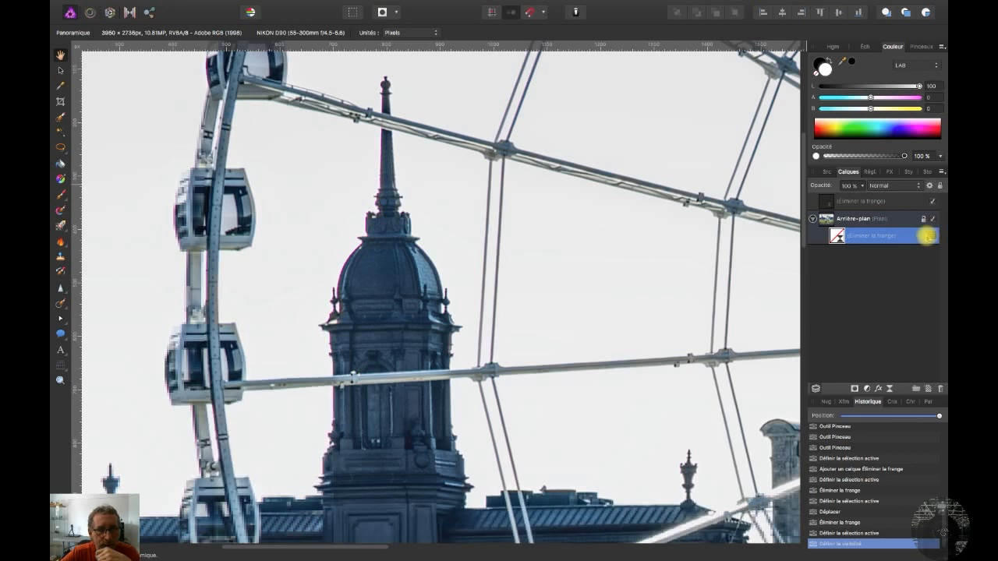
{"action": "left_click", "coordinate": [933, 236]}
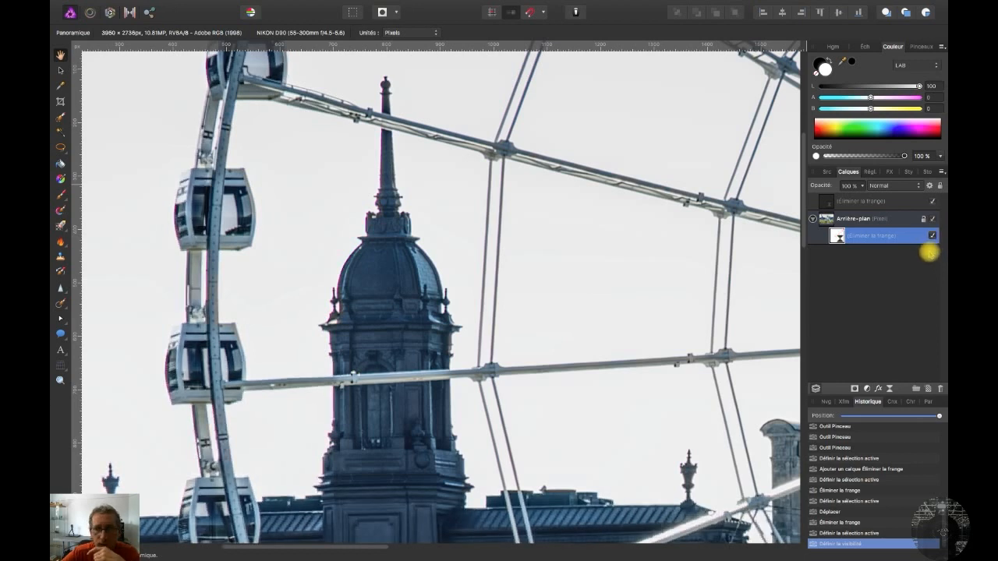